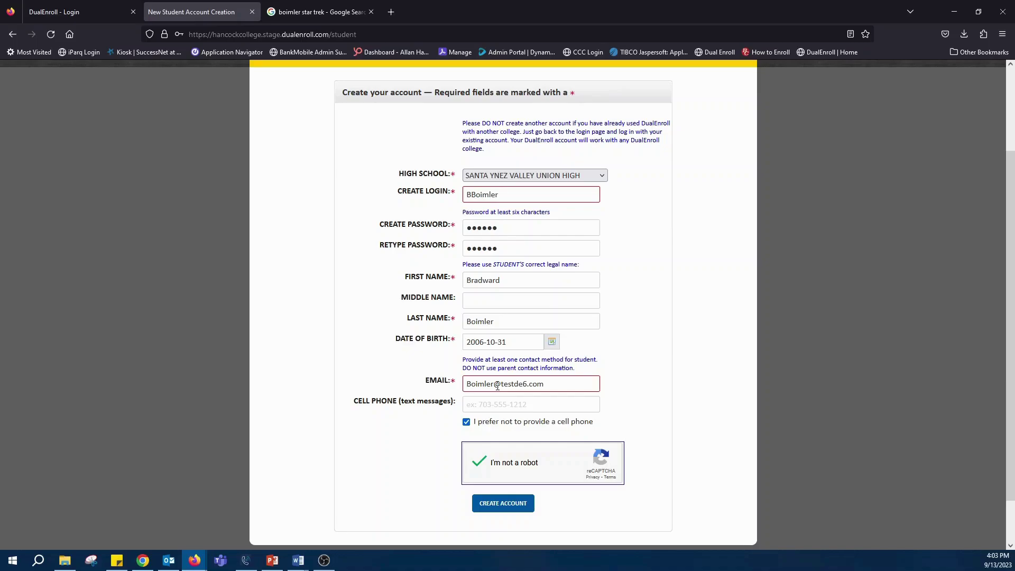
Step: Create the student account and open the 'Please activate your new account' email in Outlook
left_click(494, 503)
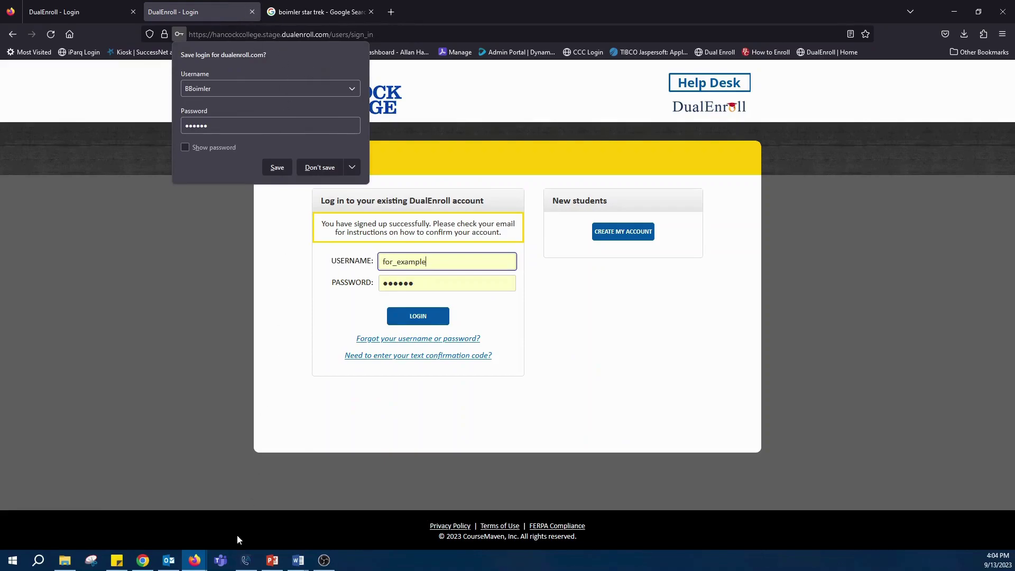
left_click(143, 560)
left_click(204, 6)
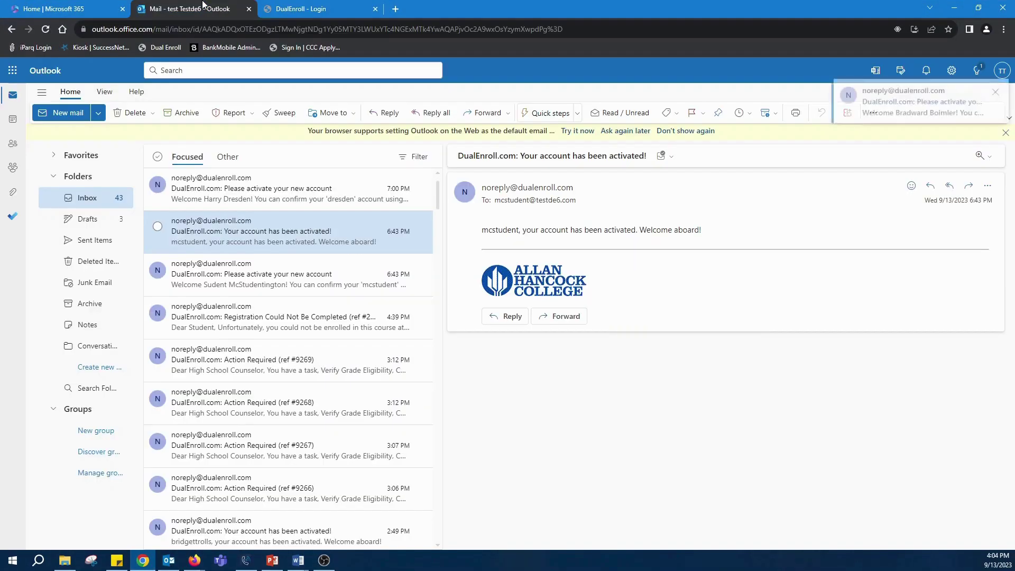
left_click(264, 197)
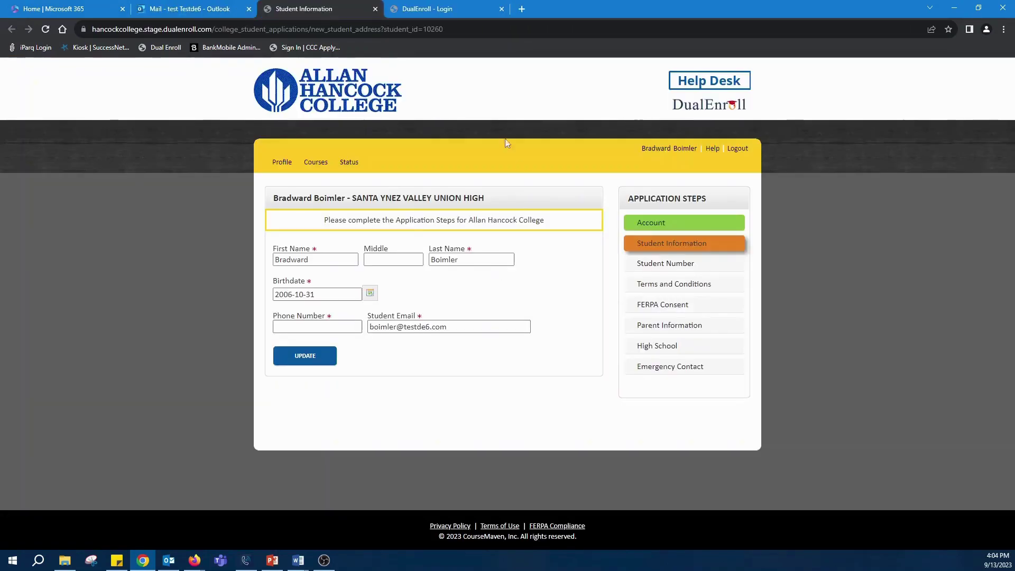
Step: Autofill the student's phone number, replace its last digit with 11, and save Student Information
left_click(335, 323)
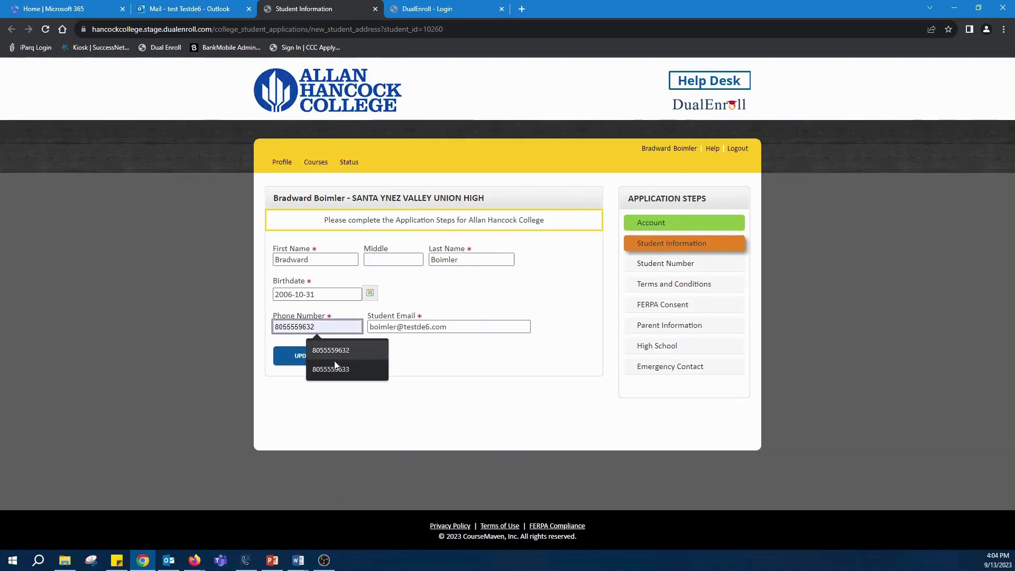
left_click(333, 356)
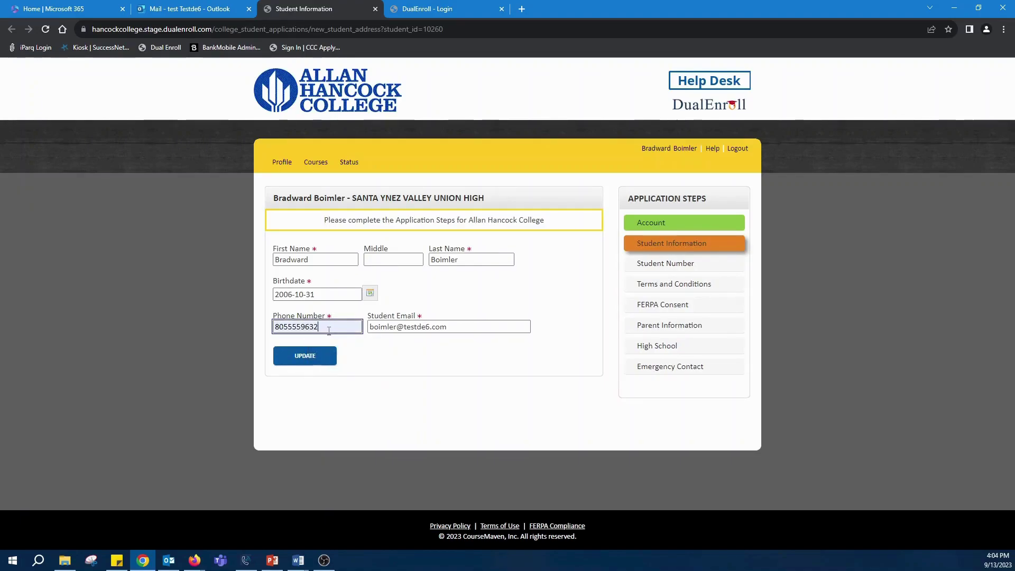
key("BackSpace")
type("11")
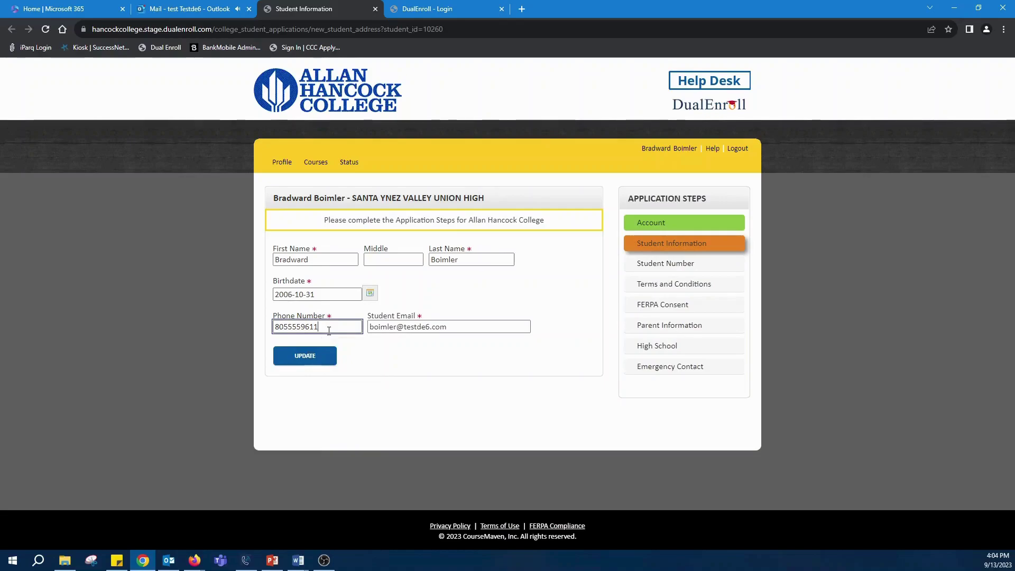
left_click(333, 362)
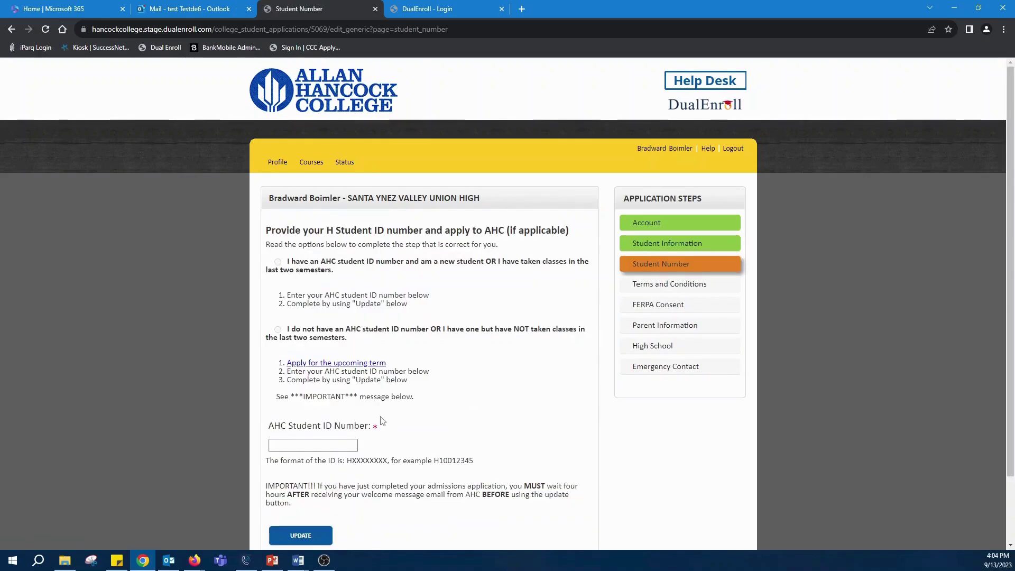
Step: Enter the AHC Student ID number and save the Student Number step
left_click(313, 446)
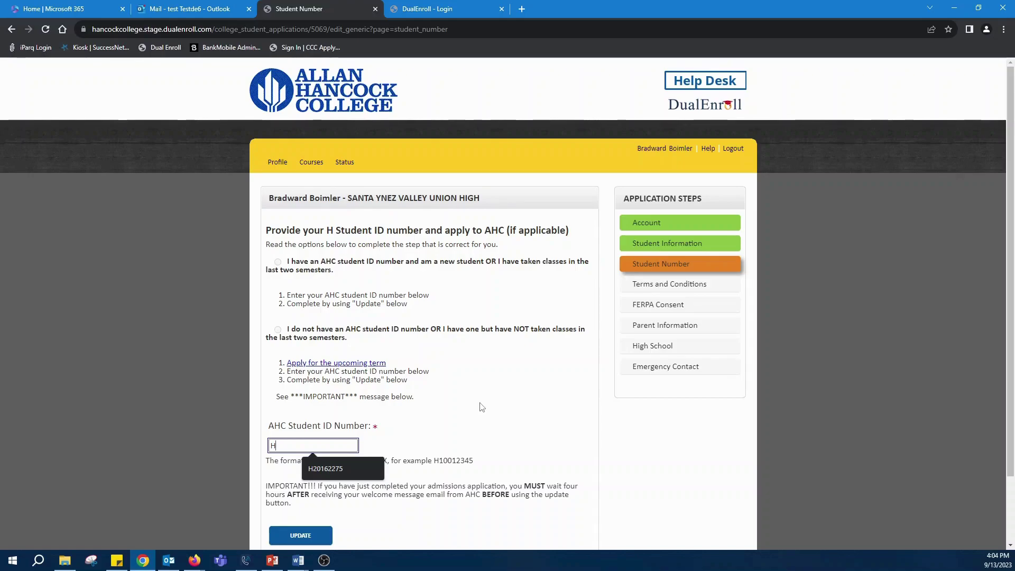
type("7894")
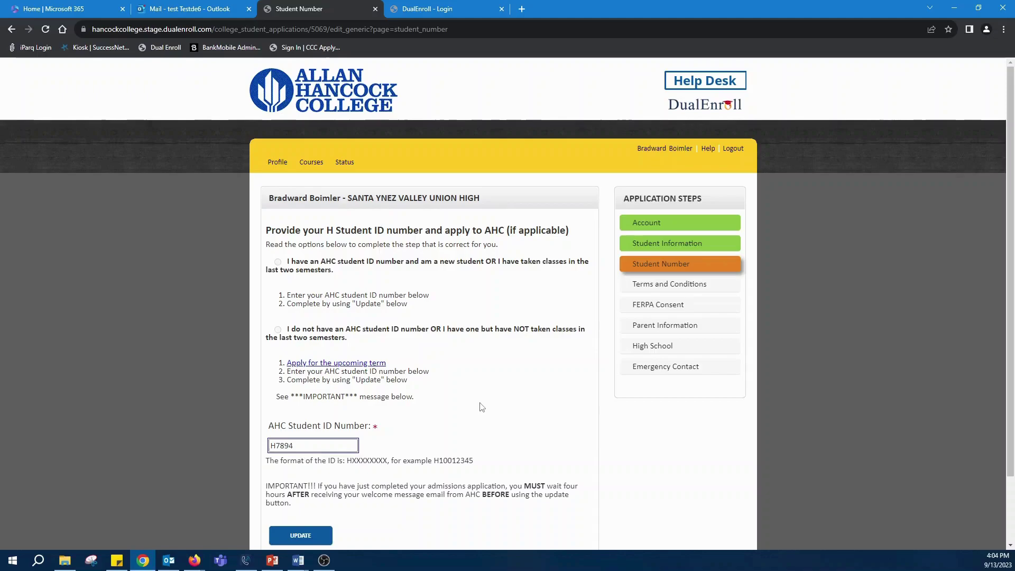
type("5632")
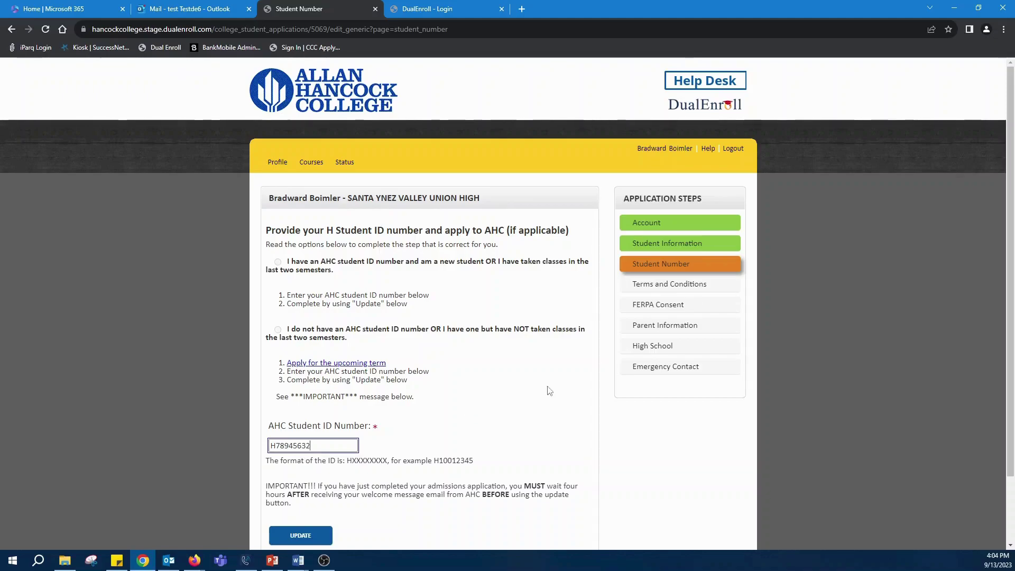
scroll(523, 347, "down", 2)
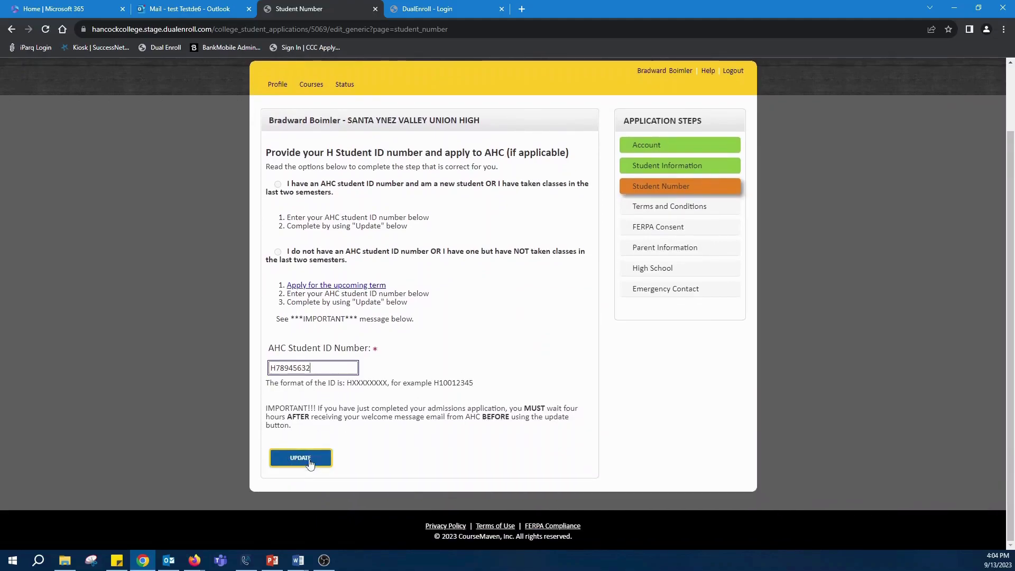
left_click(310, 463)
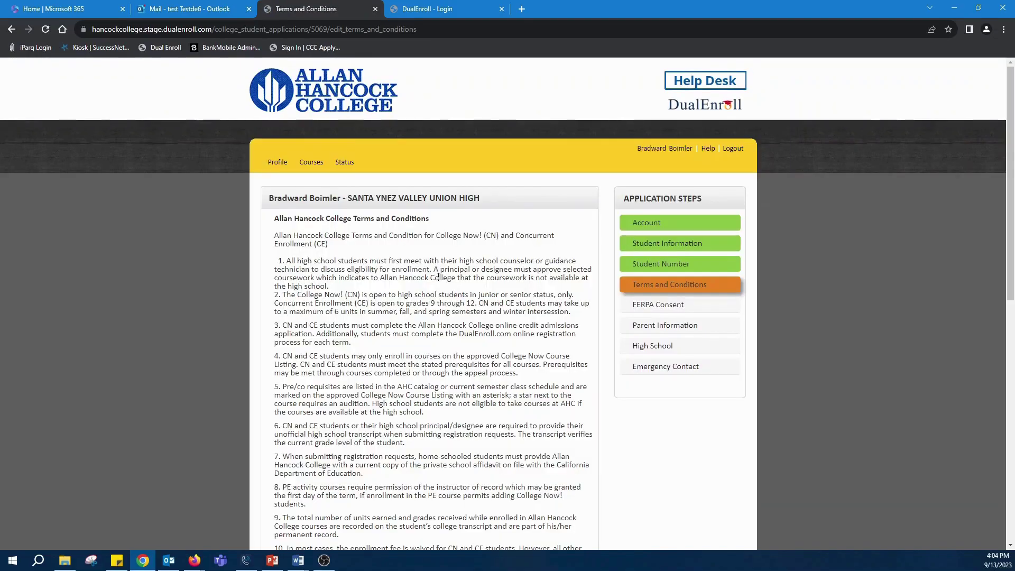
Step: Agree to the Terms and Conditions, then to the FERPA consent, saving each
scroll(439, 277, "down", 9)
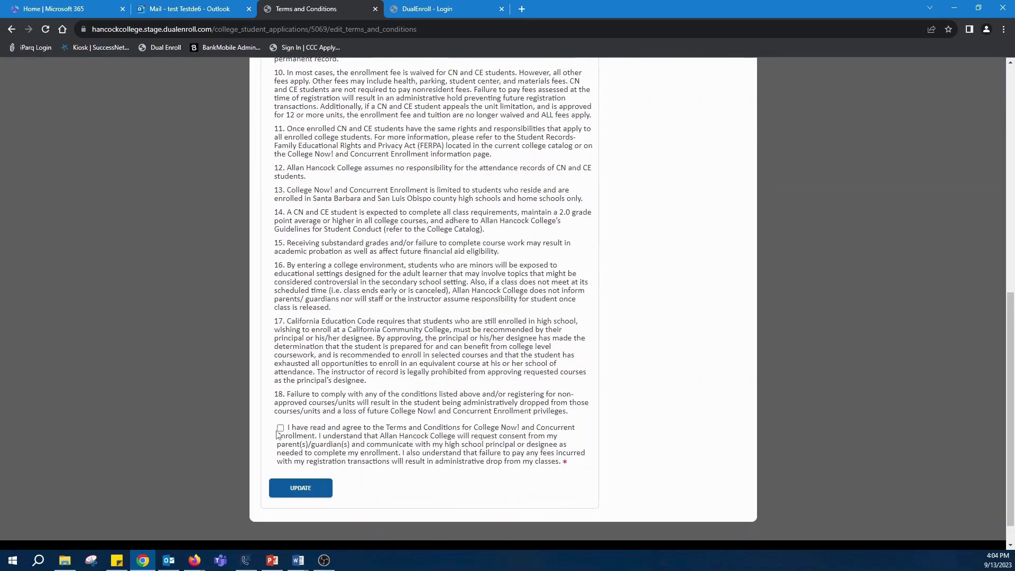
left_click(312, 487)
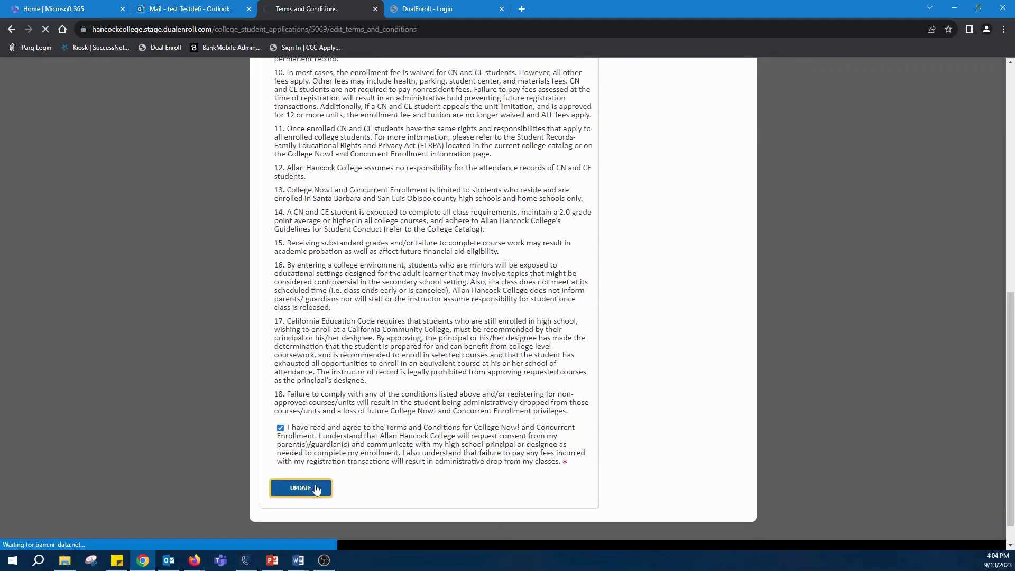
scroll(459, 342, "down", 5)
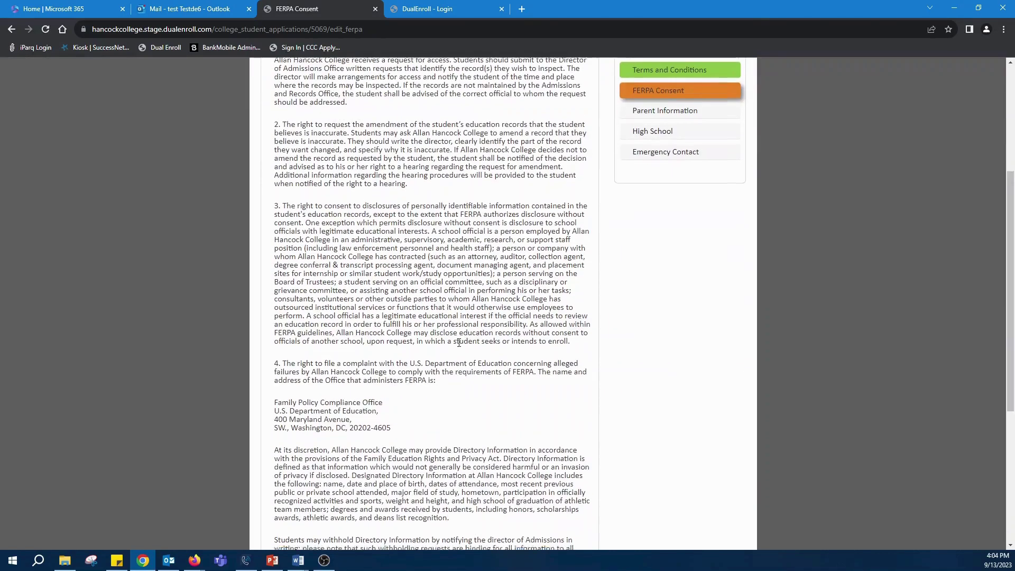
scroll(458, 343, "down", 5)
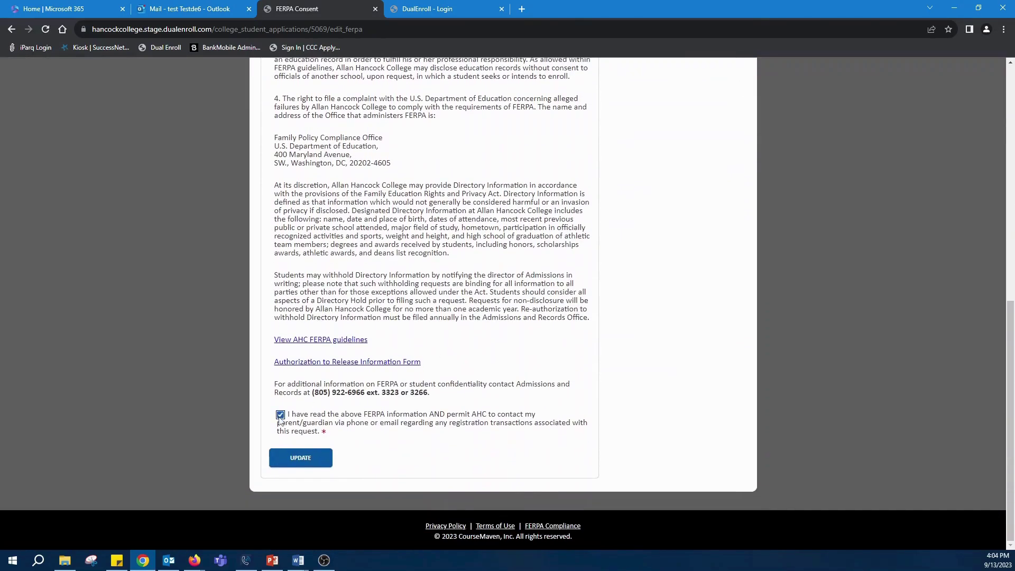
left_click(299, 462)
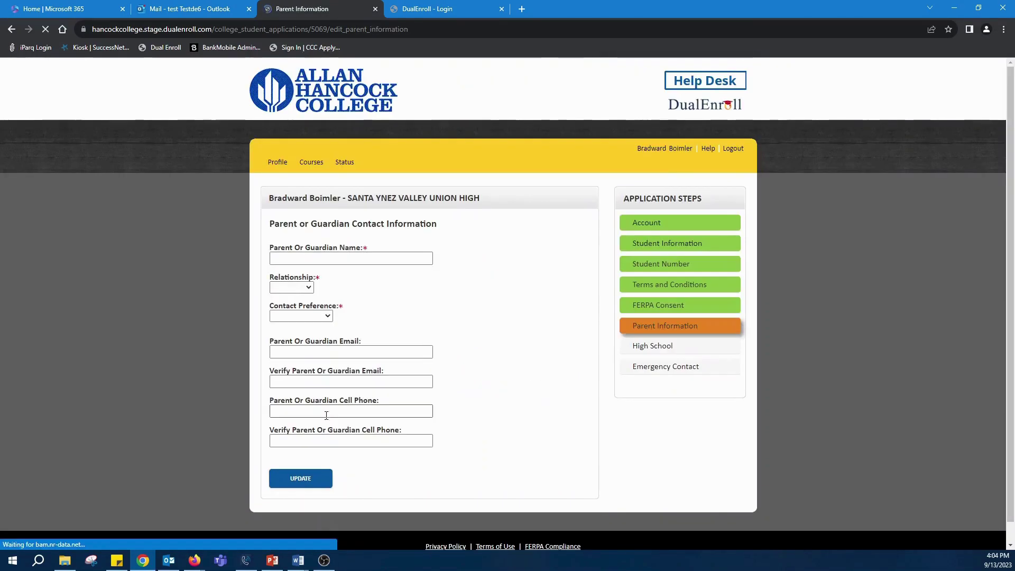
Step: Autofill the parent or guardian name, set relationship to Parent and contact preference to Email And Text
left_click(352, 257)
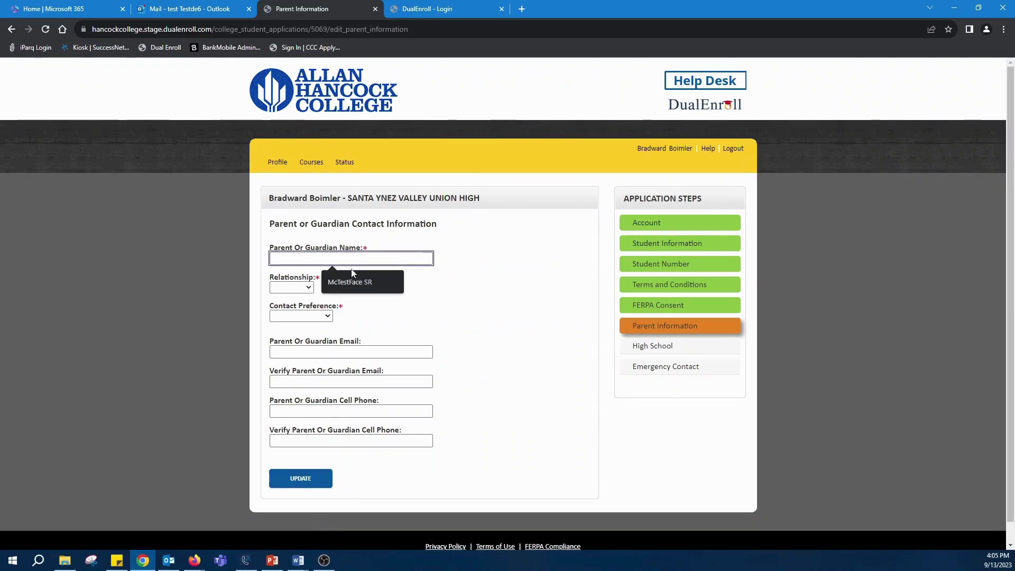
left_click(352, 279)
left_click(291, 287)
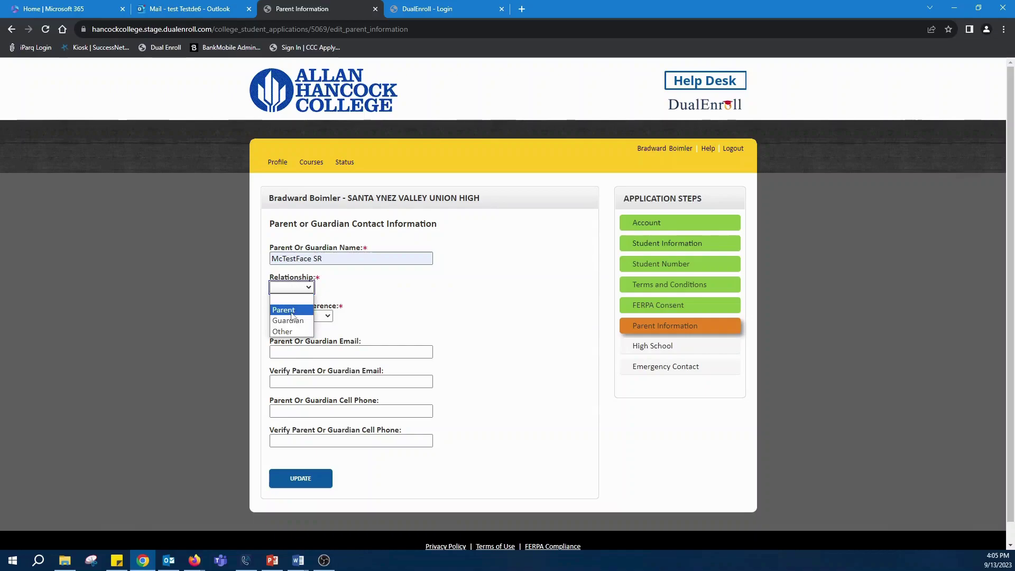
left_click(292, 311)
left_click(309, 315)
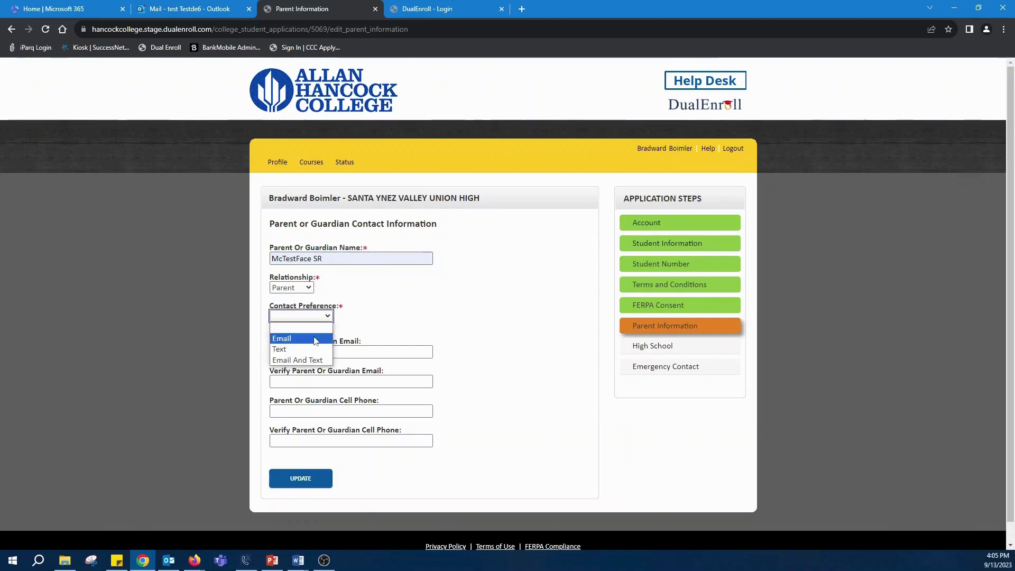
left_click(297, 359)
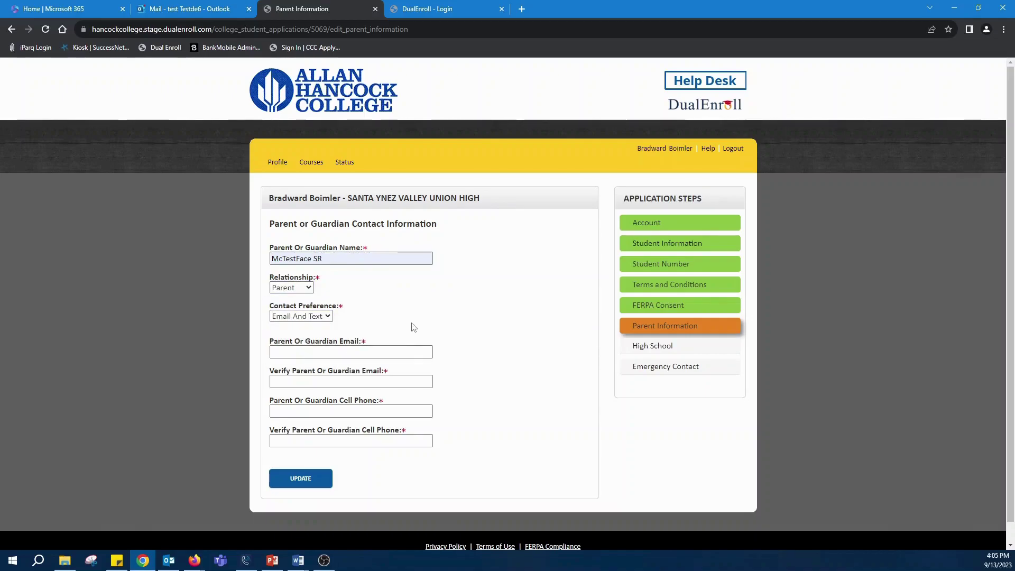
Step: Dismiss the parent email suggestion and move to the High School application step
left_click(398, 348)
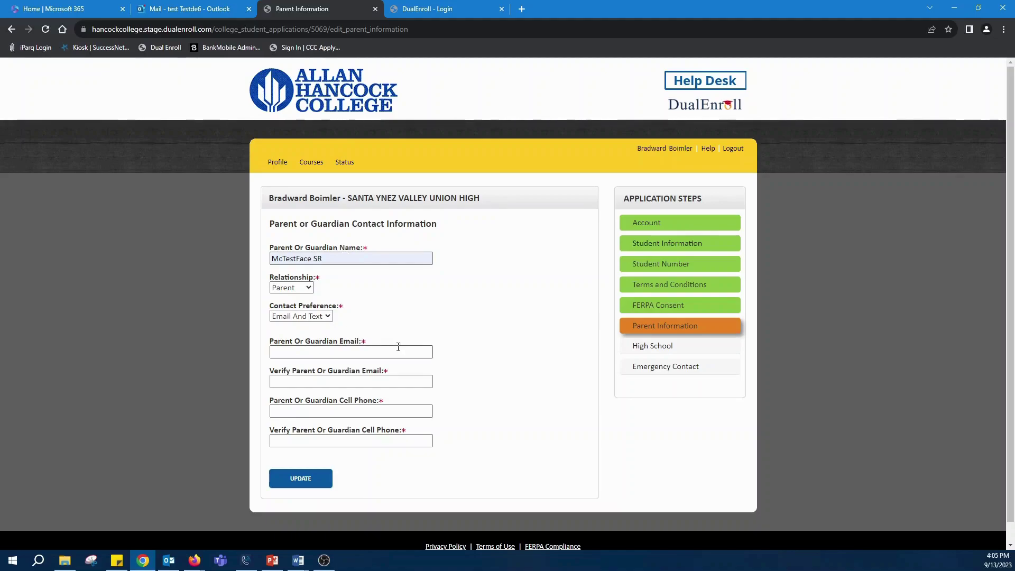
left_click(452, 312)
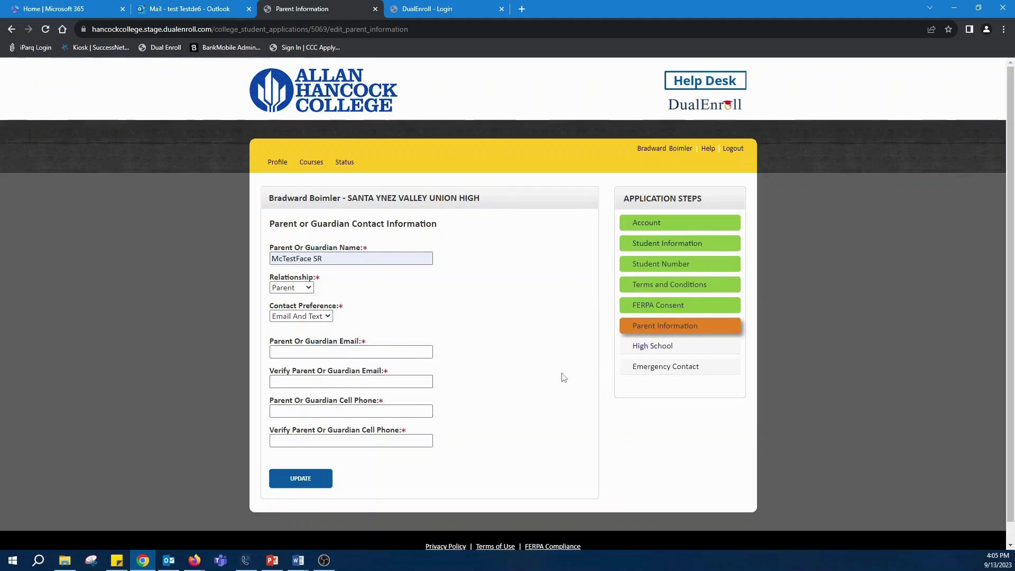
left_click(650, 348)
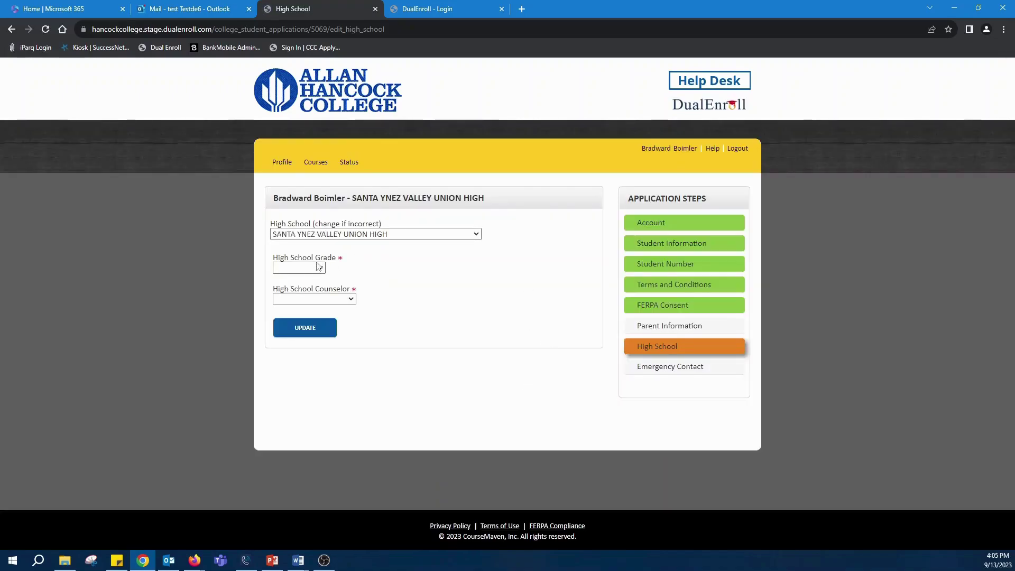
Step: Set High School Grade to Sophomore and Counselor to Example Counselor, then save
left_click(312, 268)
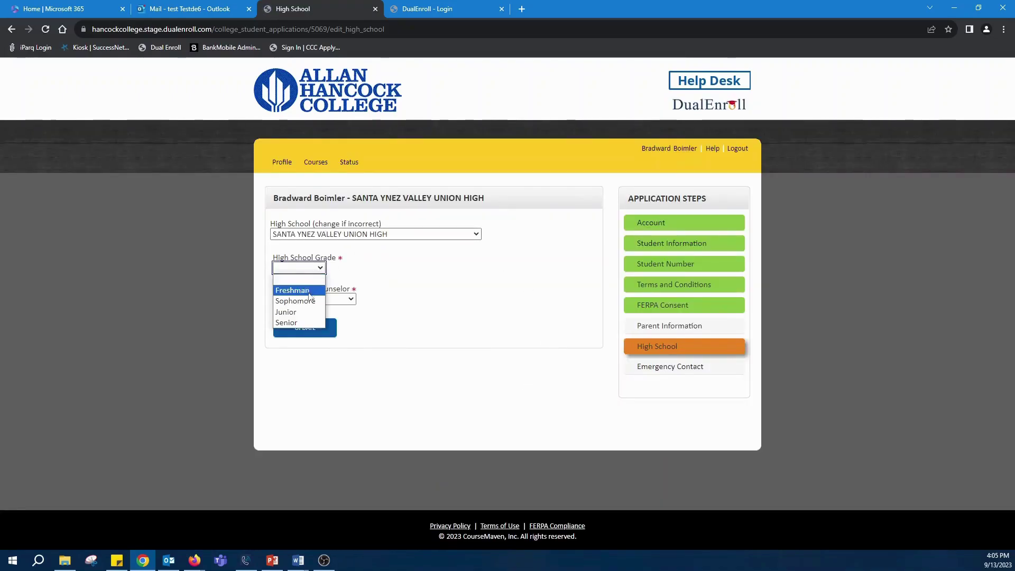
left_click(307, 301)
left_click(340, 299)
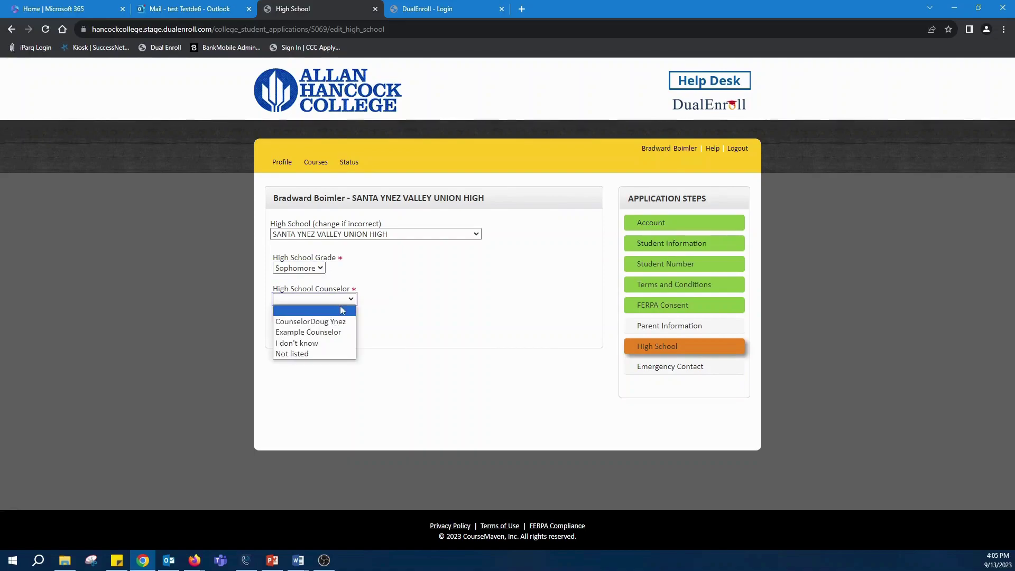
left_click(332, 333)
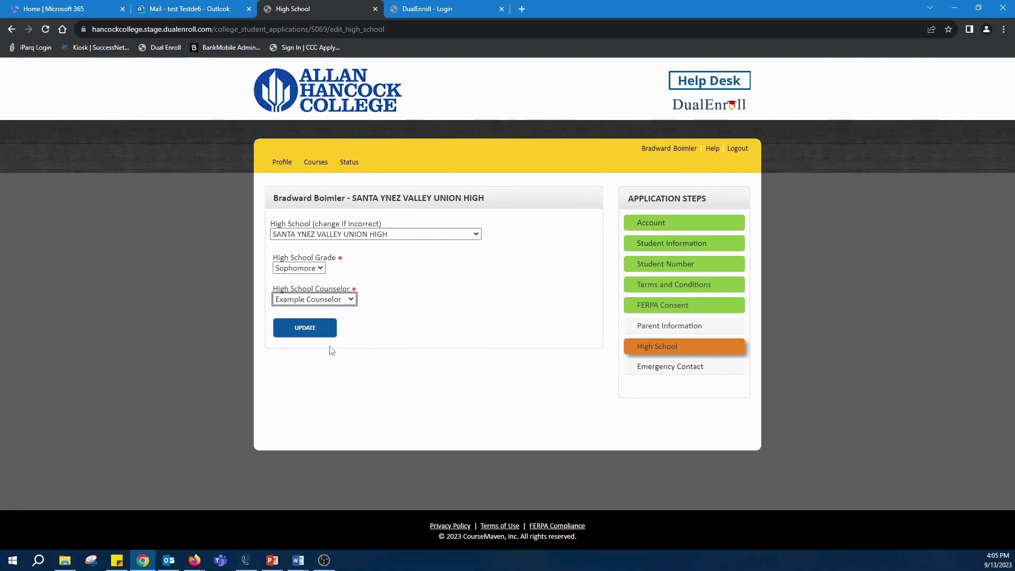
left_click(338, 299)
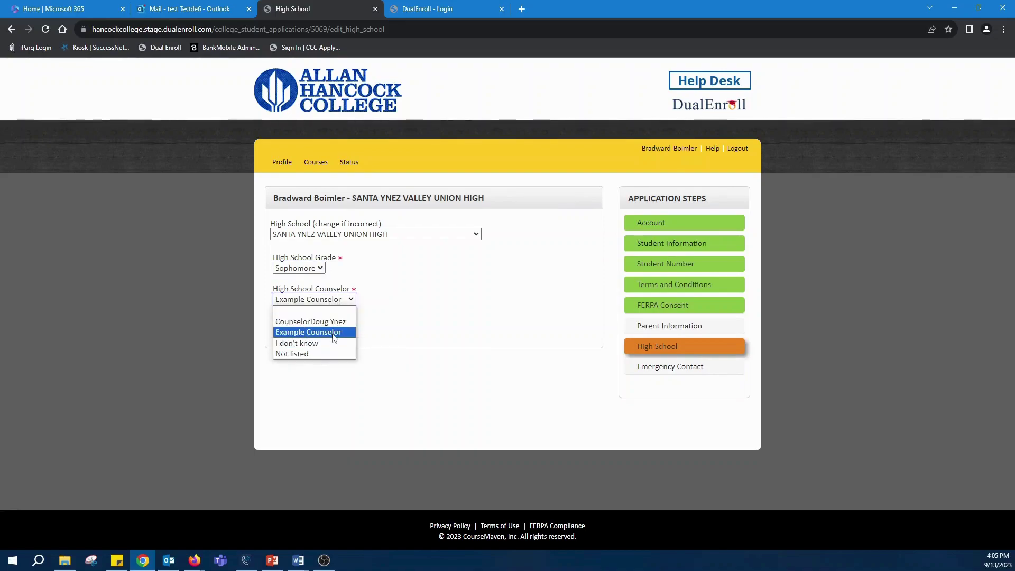
left_click(325, 328)
left_click(325, 299)
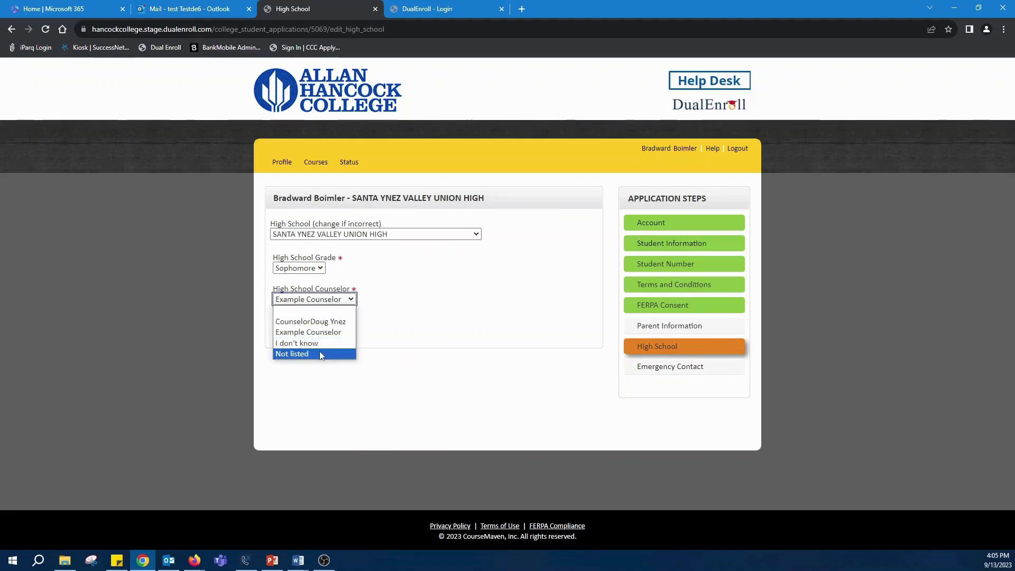
left_click(323, 332)
left_click(323, 329)
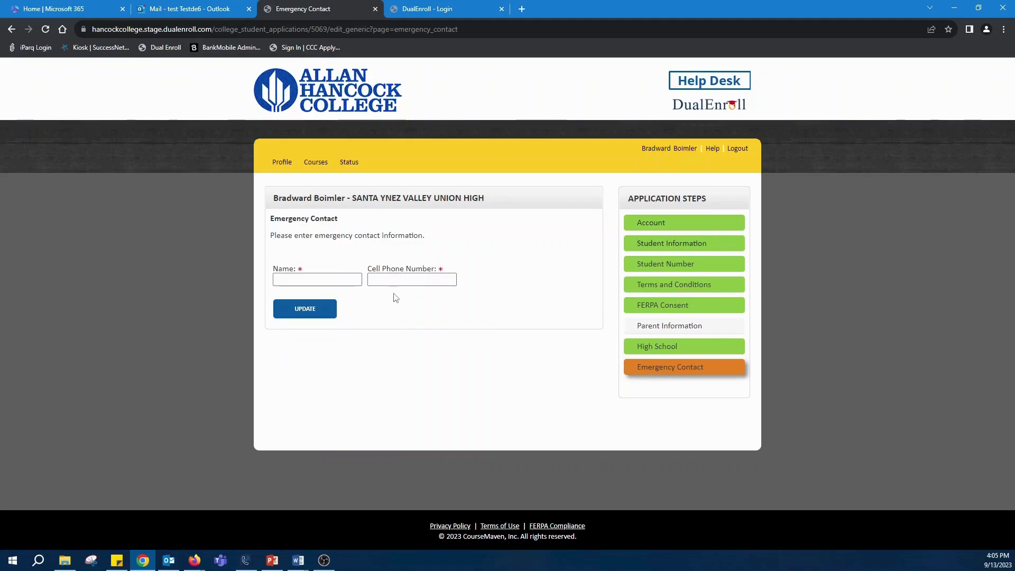
Step: Autofill the emergency contact's name and cell phone number, then save
left_click(347, 281)
left_click(346, 301)
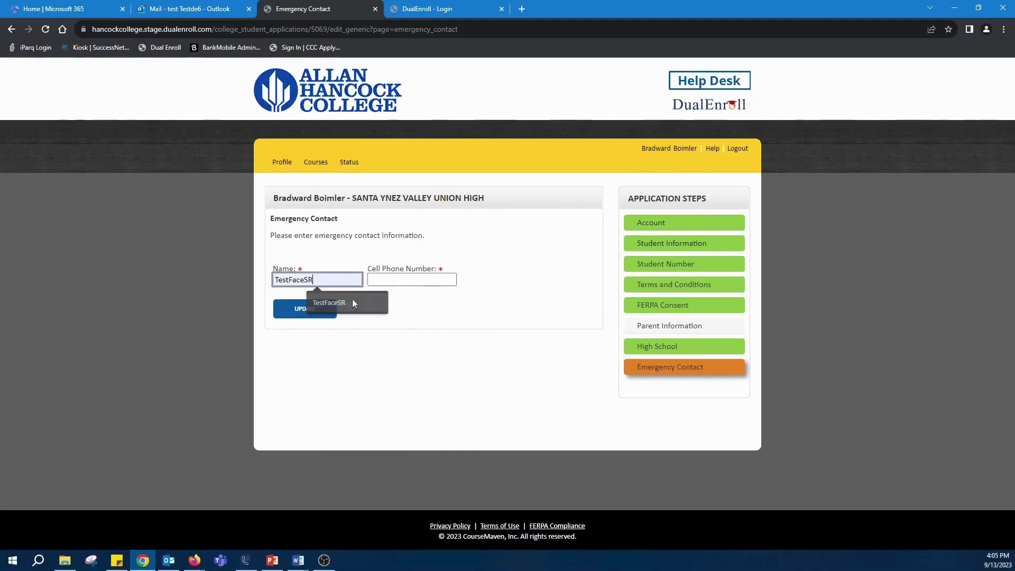
left_click(402, 279)
left_click(397, 314)
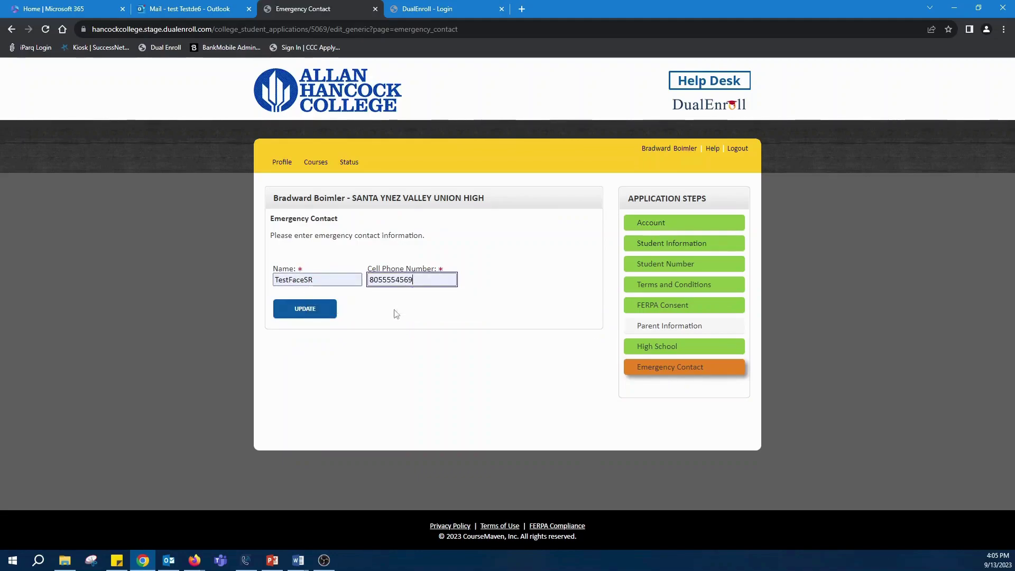
left_click(303, 305)
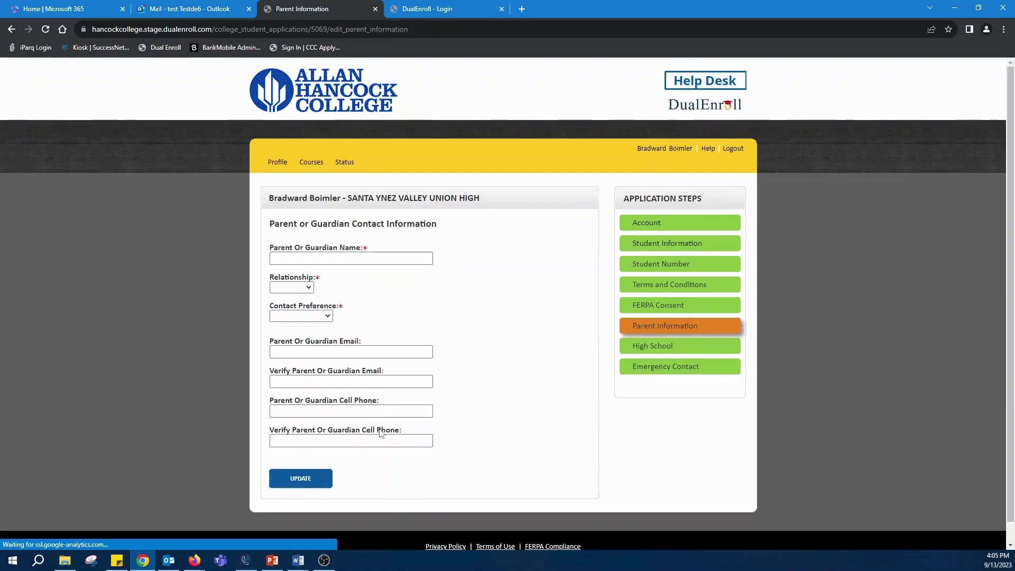
Step: Autofill the parent's name, set relationship to Parent and contact preference to Email And Text
left_click(349, 259)
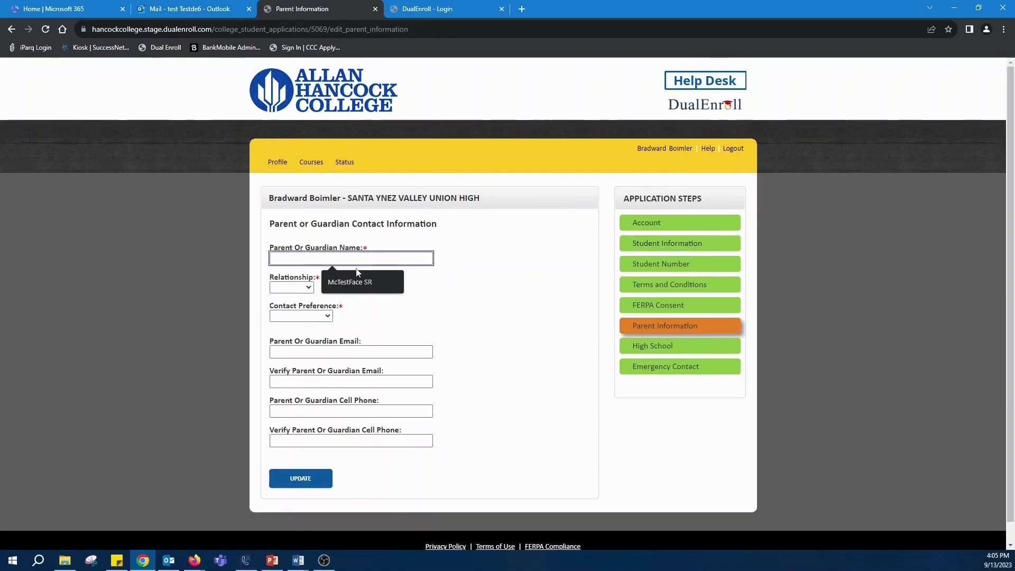
left_click(323, 285)
left_click(310, 288)
left_click(284, 310)
left_click(311, 316)
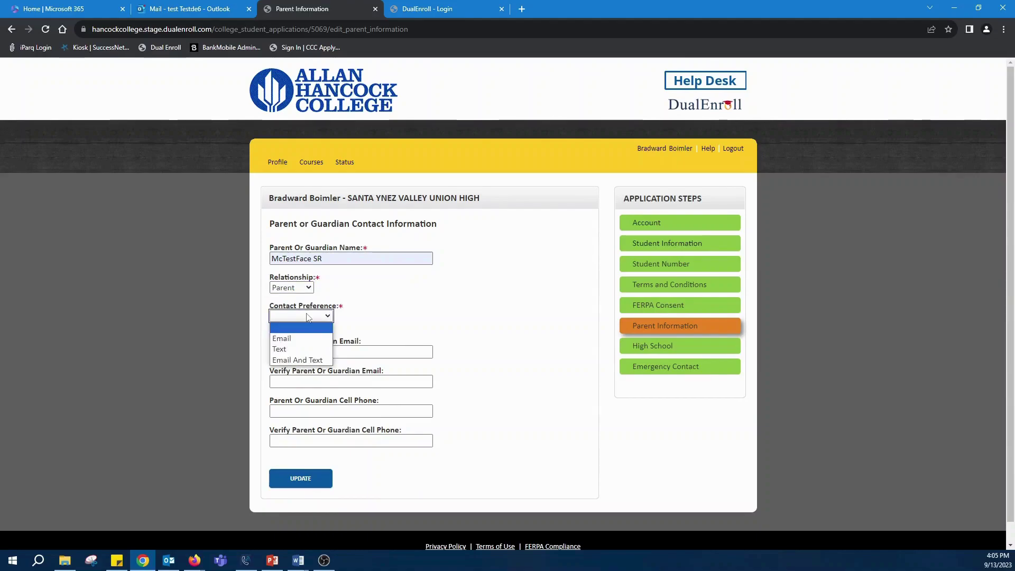
left_click(305, 360)
Step: Autofill both parent e-mail fields, change contact preference to Email, and save
left_click(348, 352)
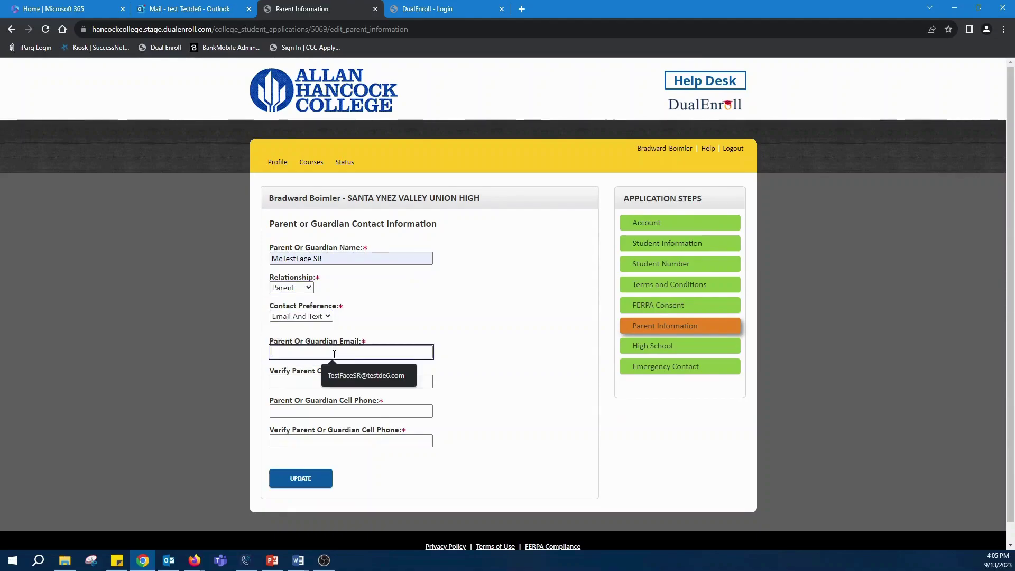
left_click(365, 373)
left_click(380, 377)
left_click(370, 405)
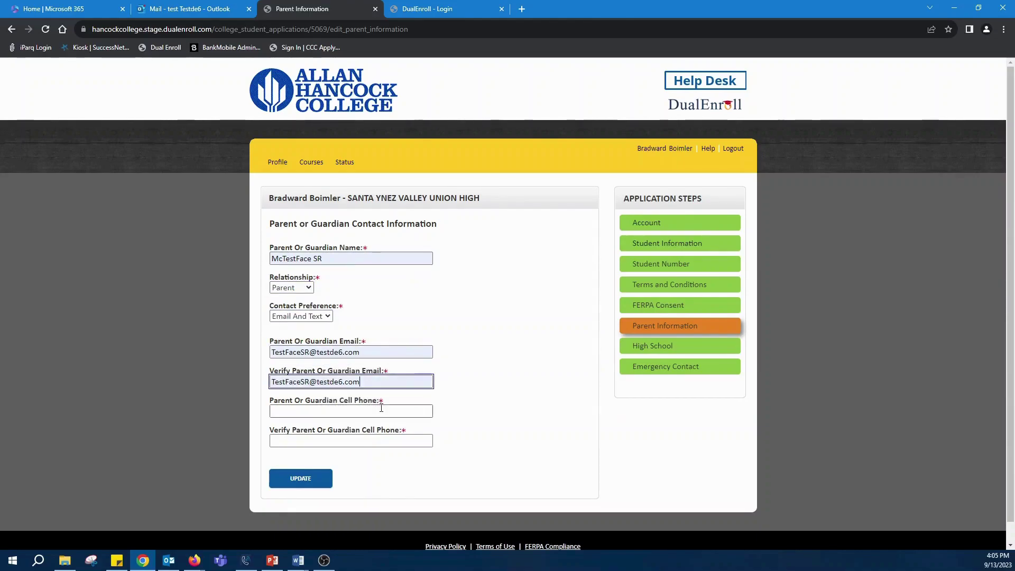
left_click(380, 411)
left_click(316, 317)
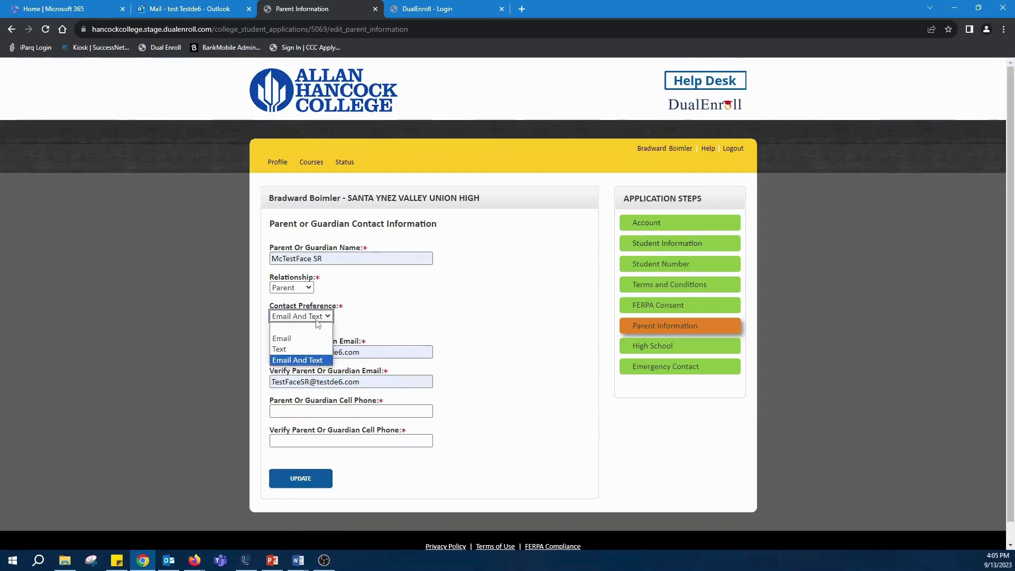
left_click(312, 338)
left_click(316, 486)
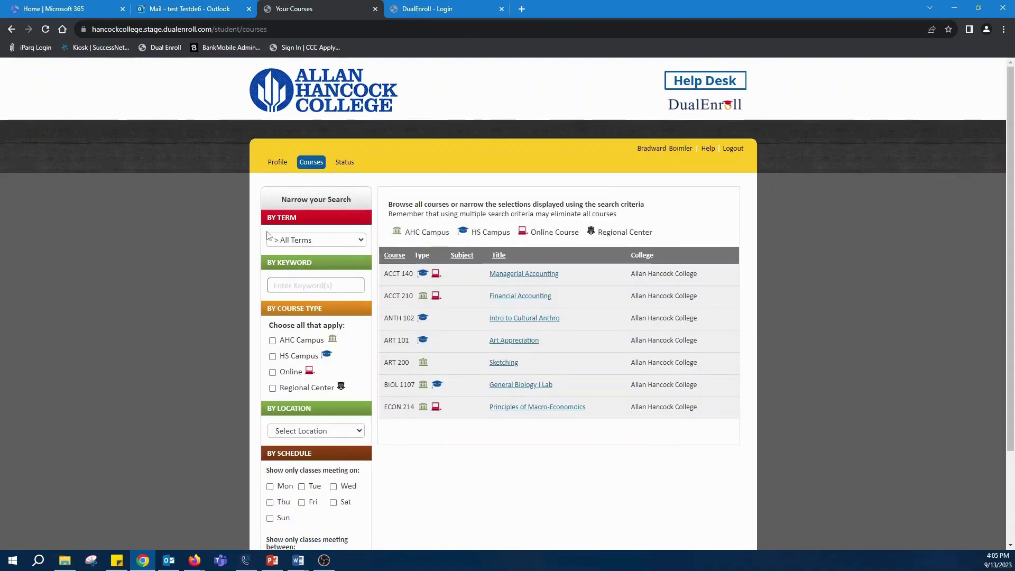
Step: Filter the course list to HS Campus courses and open Managerial Accounting (ACCT 140) details
left_click(273, 356)
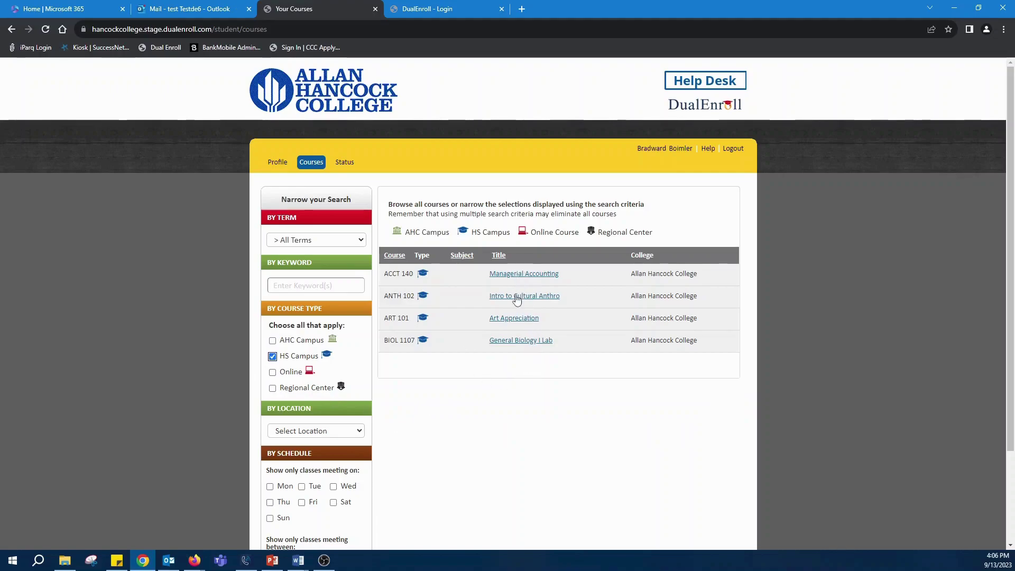
left_click(272, 357)
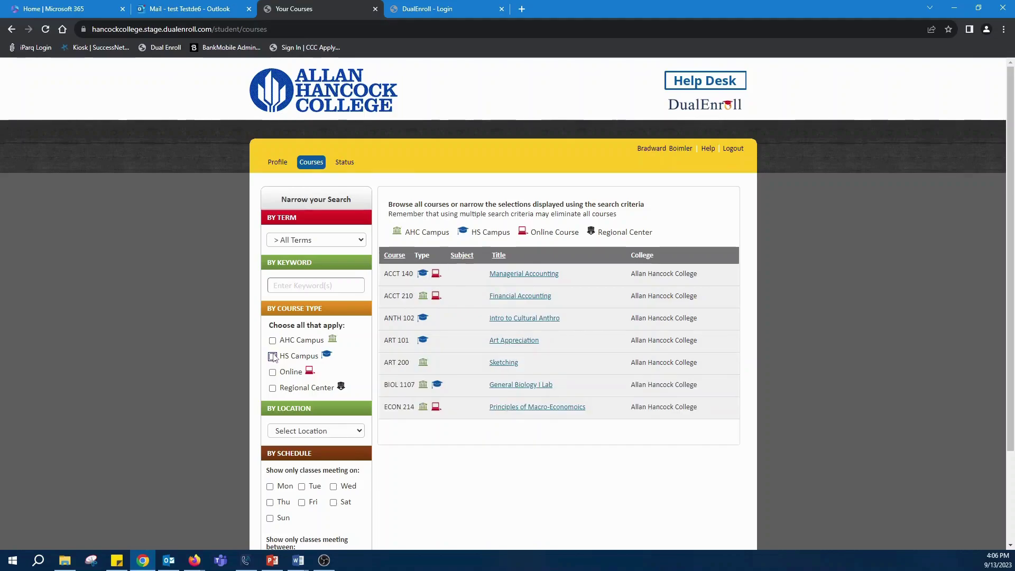
left_click(273, 357)
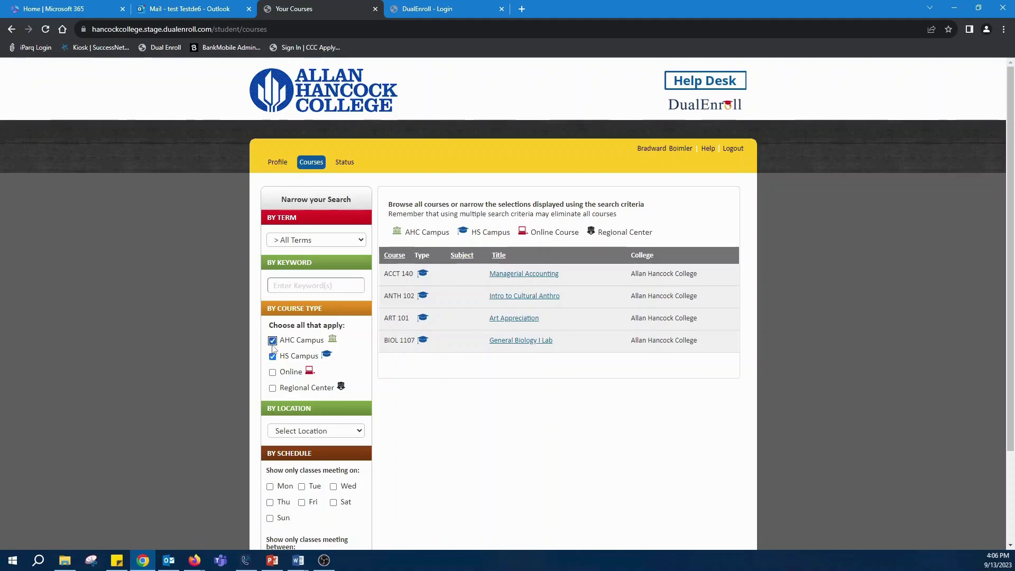
left_click(525, 274)
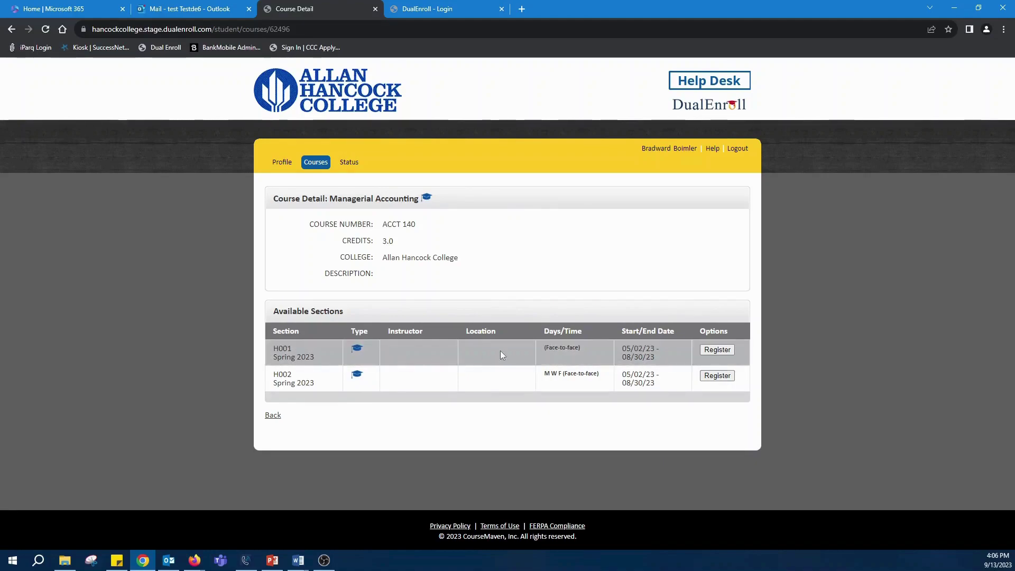
Step: Register for ACCT 140 section H001 in Spring 2023
left_click(726, 352)
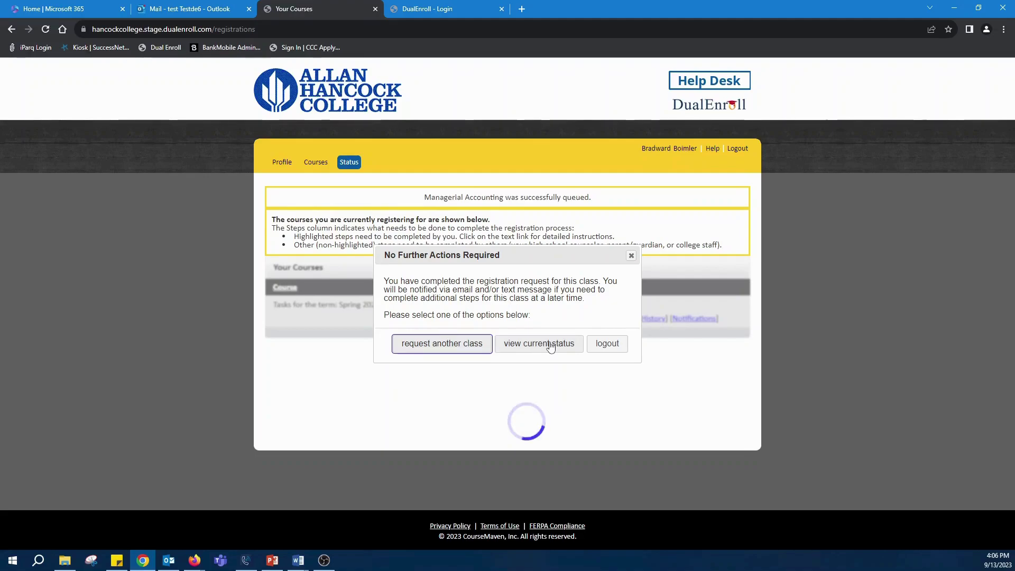
Step: View the current registration status and highlight ACCT 140's Parent: Provide Consent step
left_click(550, 346)
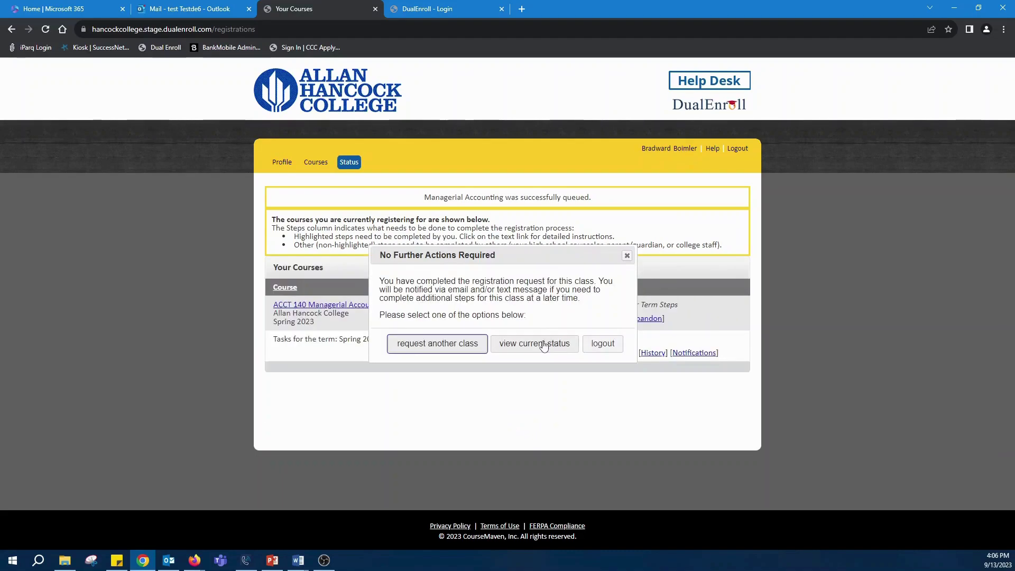
left_click(543, 344)
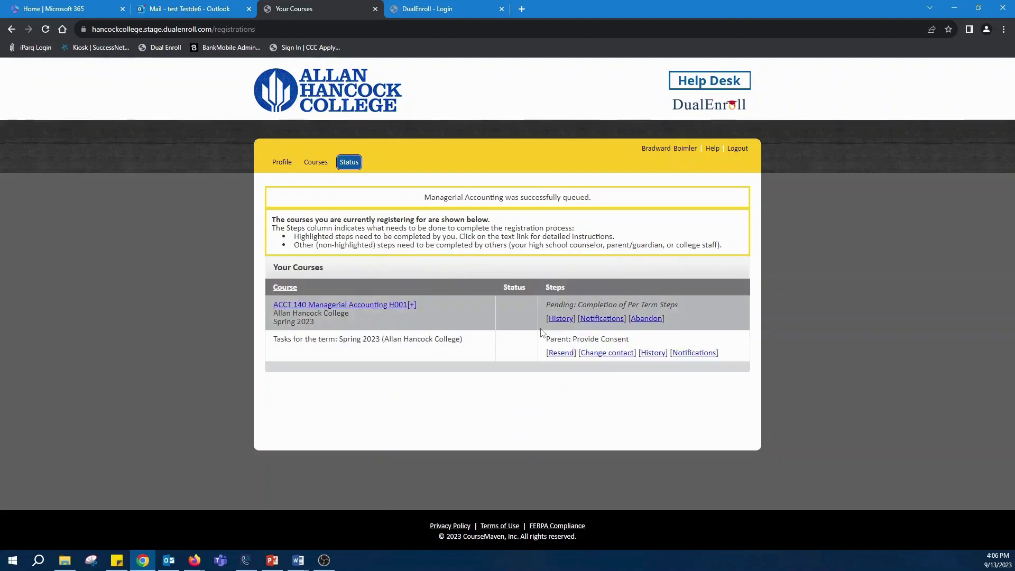
left_click_drag(543, 340, 667, 337)
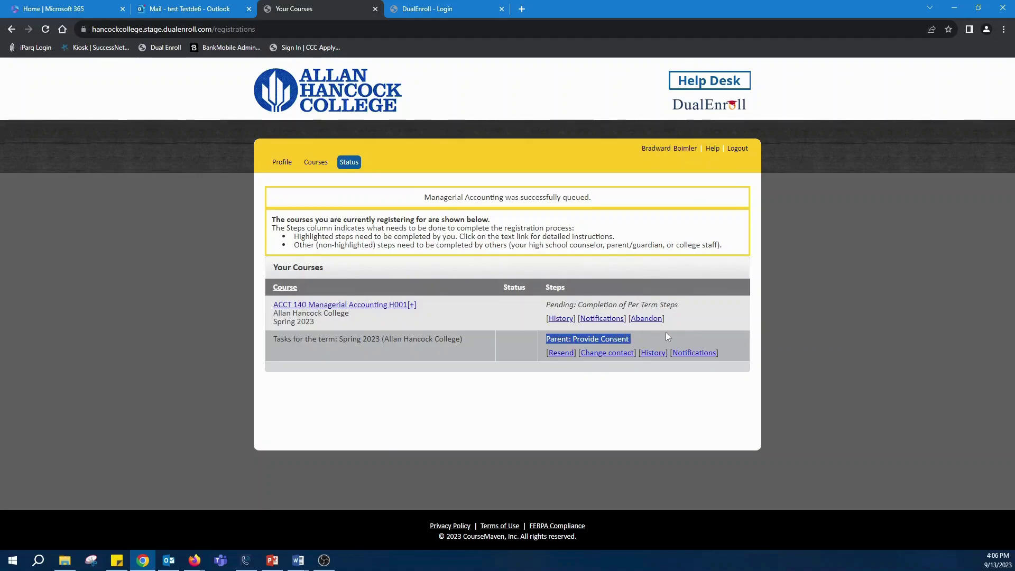